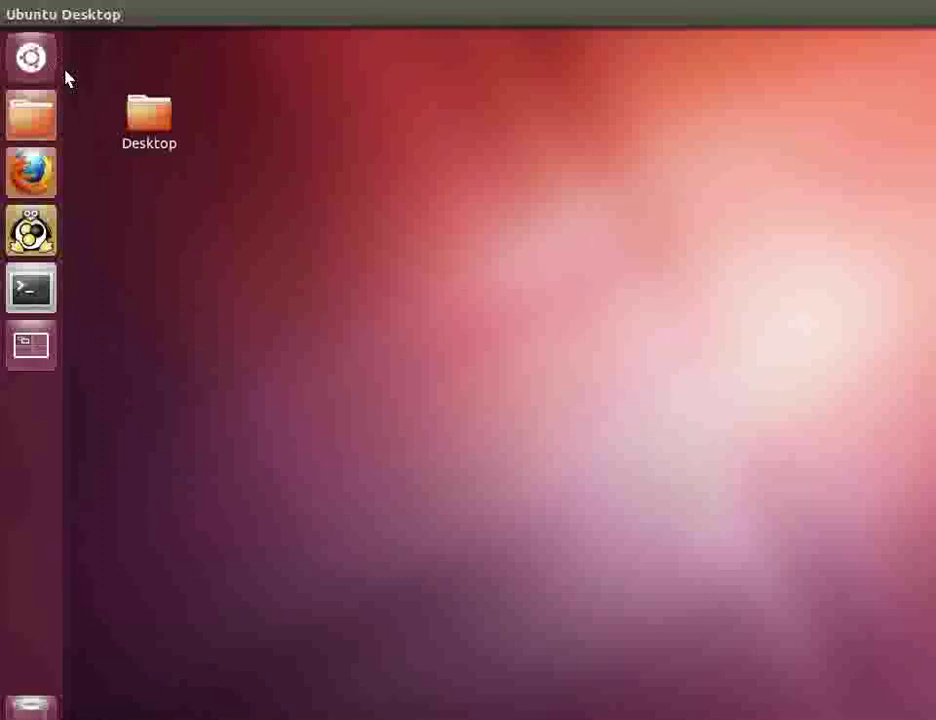
Step: Search the Unity Dash for 'printing' to find the Printing application
{"action": "left_click", "coordinate": [33, 58]}
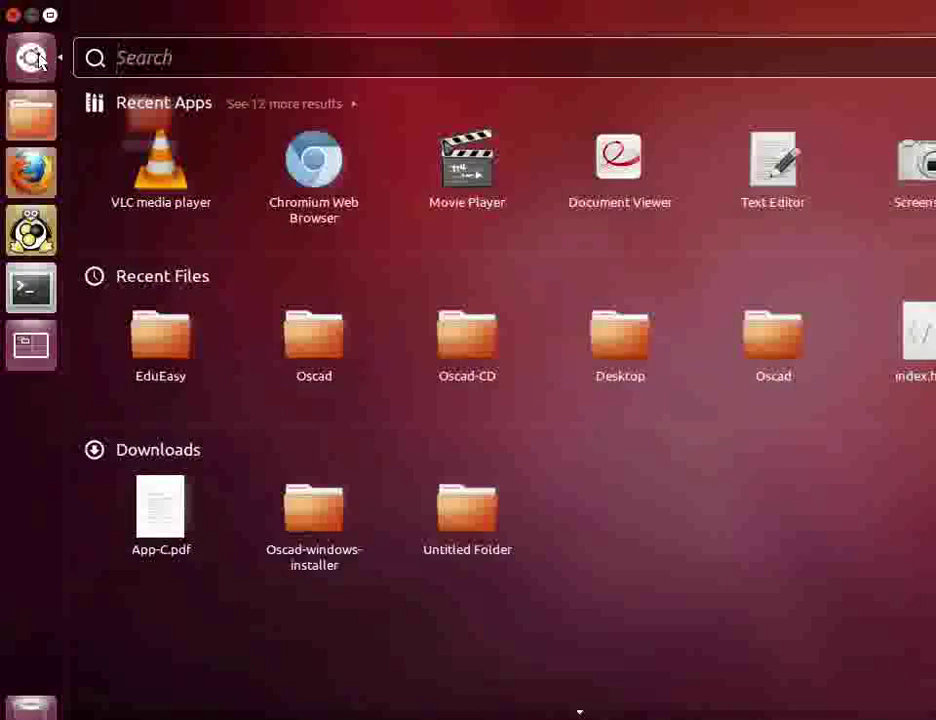
{"action": "type", "text": "pri"}
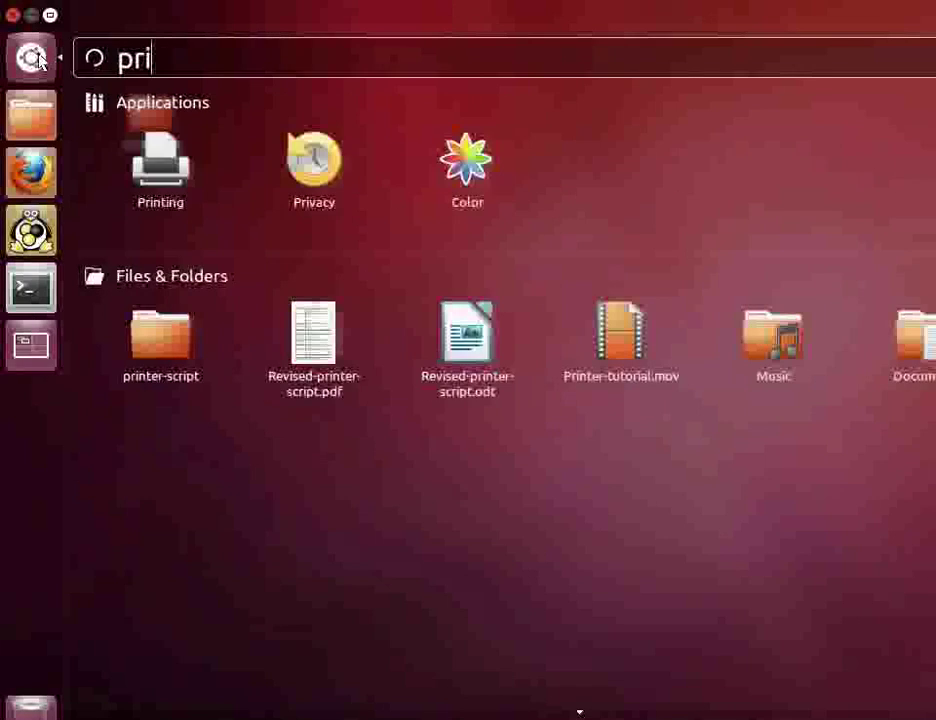
{"action": "type", "text": "ntin"}
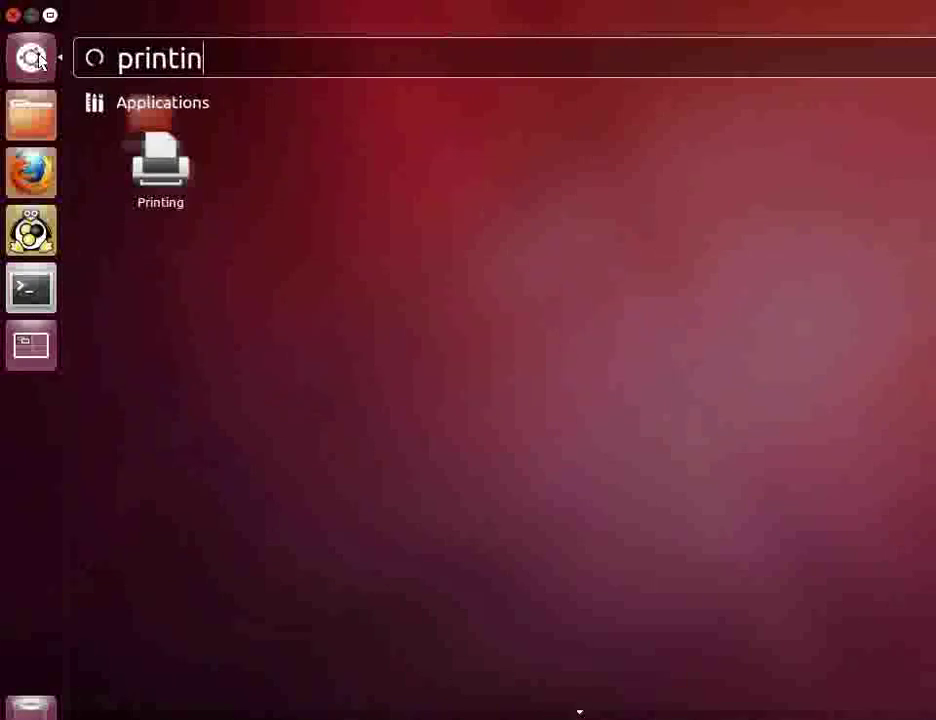
{"action": "type", "text": "g"}
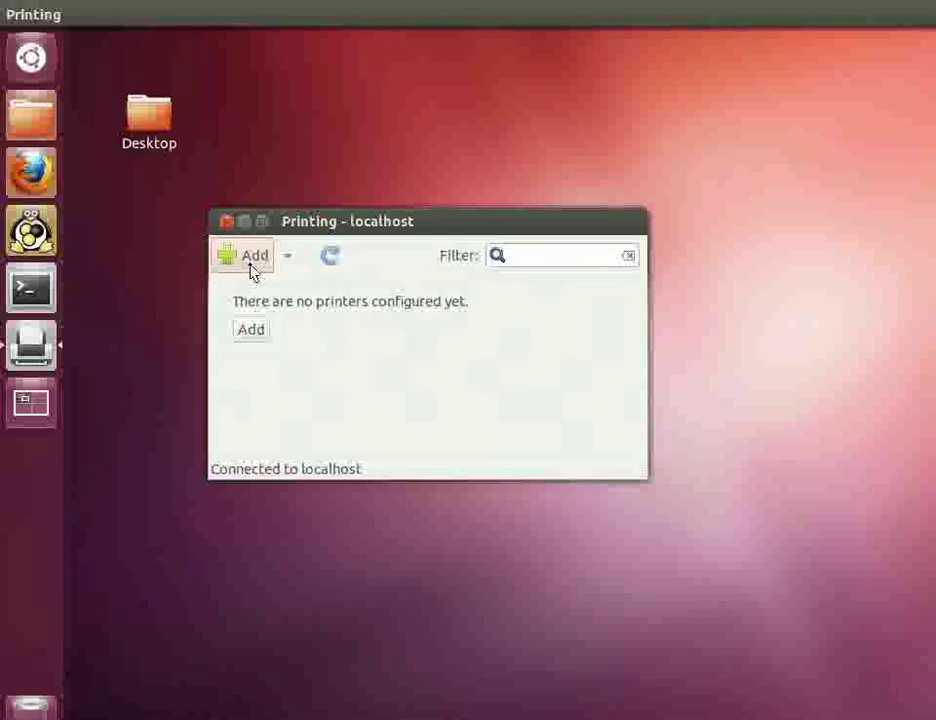
Step: Add the USB Canon iP4800 as a new printer, skipping the online driver search
{"action": "left_click", "coordinate": [251, 268]}
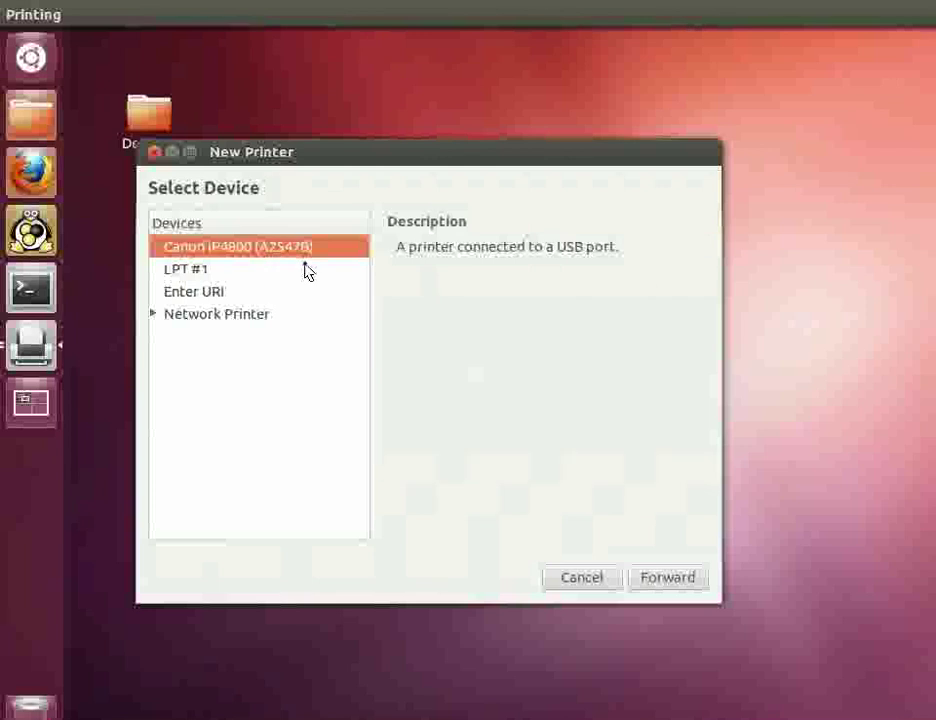
{"action": "left_click", "coordinate": [665, 579]}
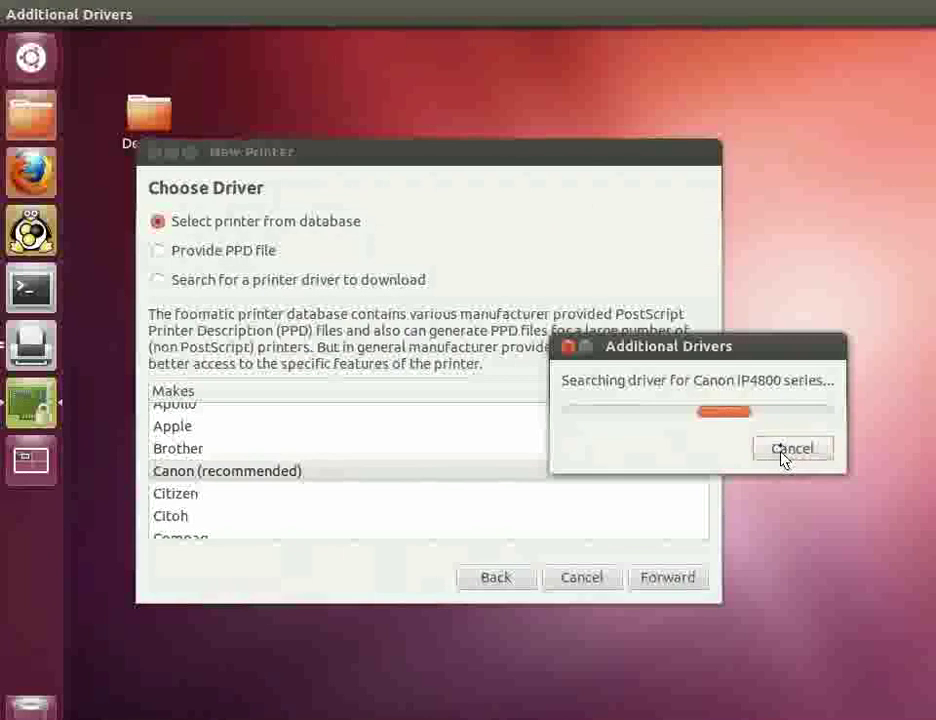
{"action": "left_click", "coordinate": [782, 452]}
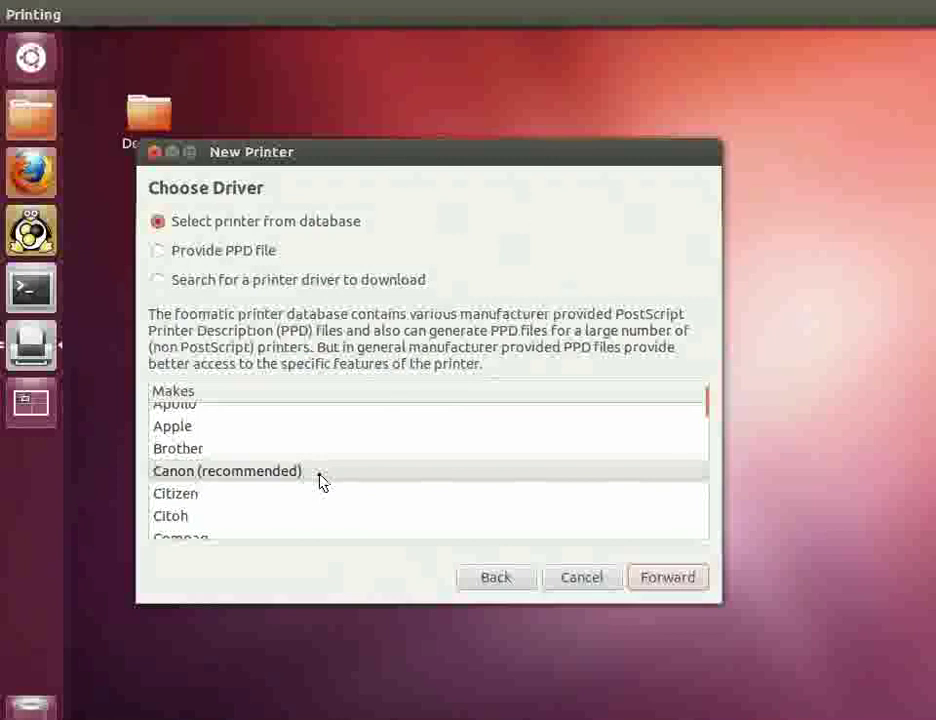
Step: Choose Canon, the PIXMA iP4800 model and its Gutenprint driver
{"action": "left_click", "coordinate": [385, 476]}
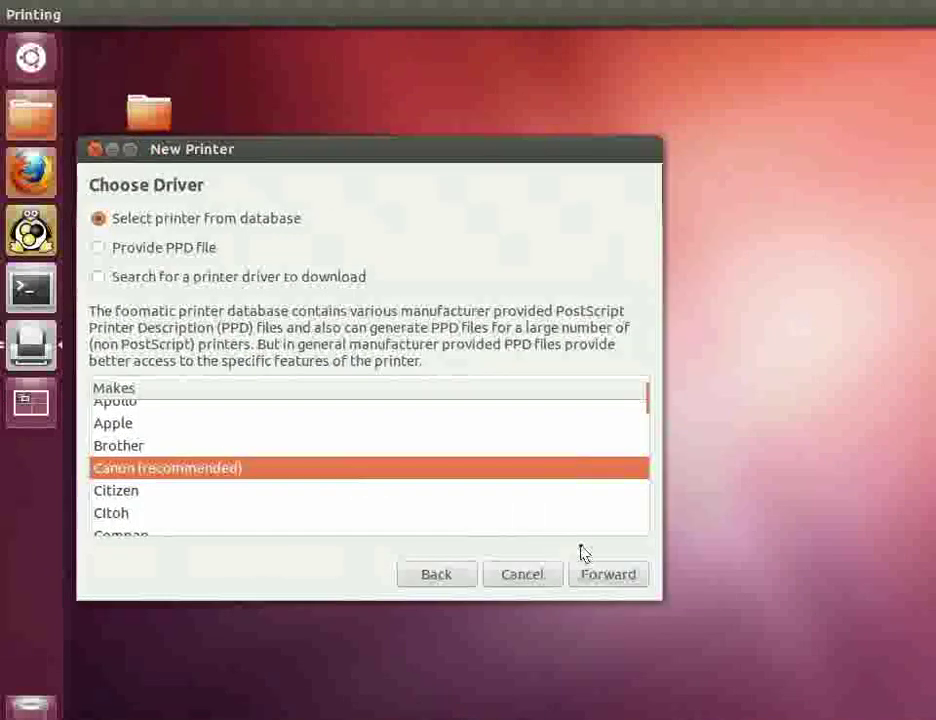
{"action": "left_click", "coordinate": [609, 575]}
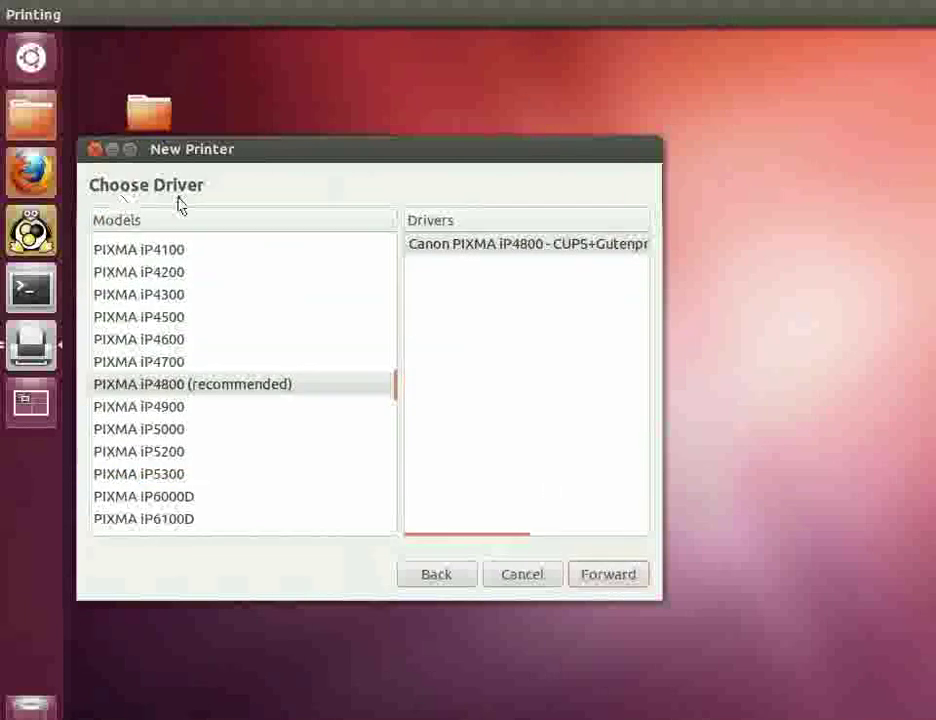
{"action": "left_click", "coordinate": [265, 392]}
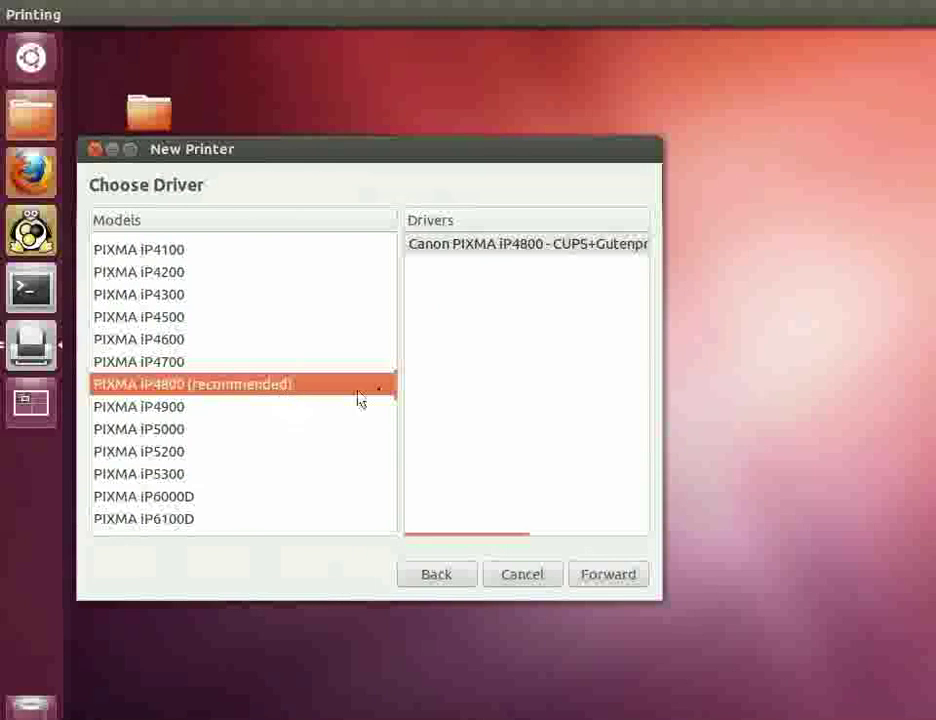
{"action": "left_click", "coordinate": [465, 255]}
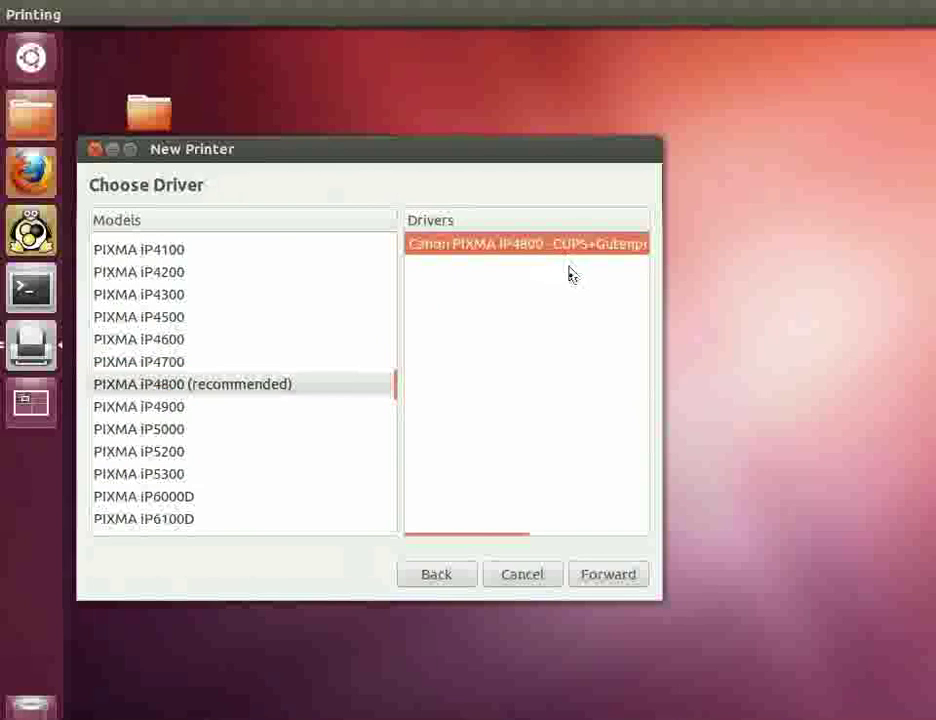
{"action": "left_click", "coordinate": [617, 582]}
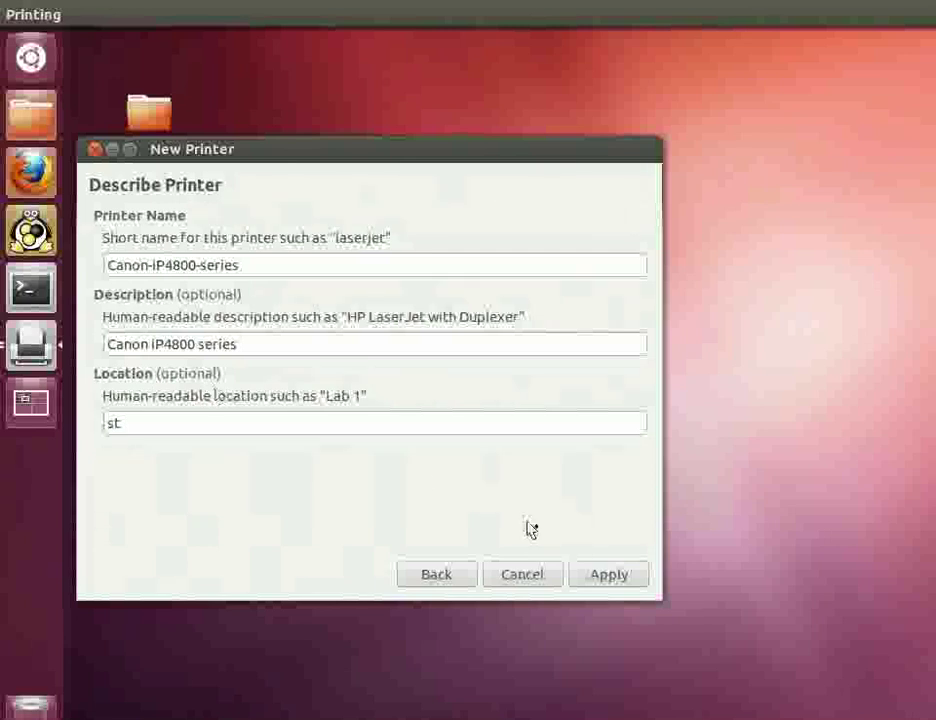
Step: Apply the new Canon-iP4800-series printer and send it a test page
{"action": "left_click", "coordinate": [607, 580]}
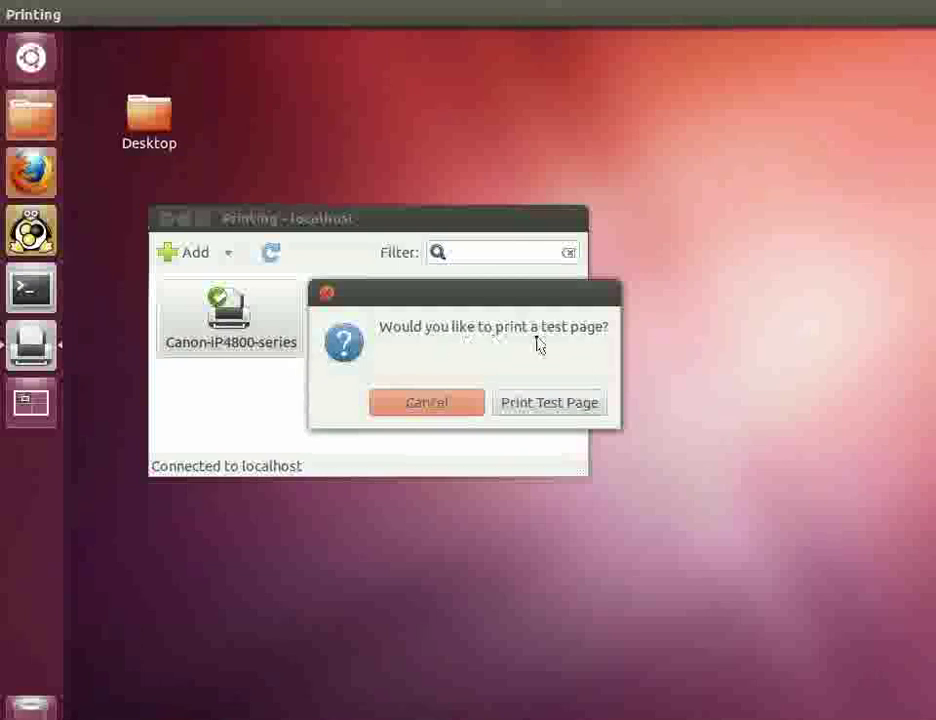
{"action": "left_click", "coordinate": [576, 410]}
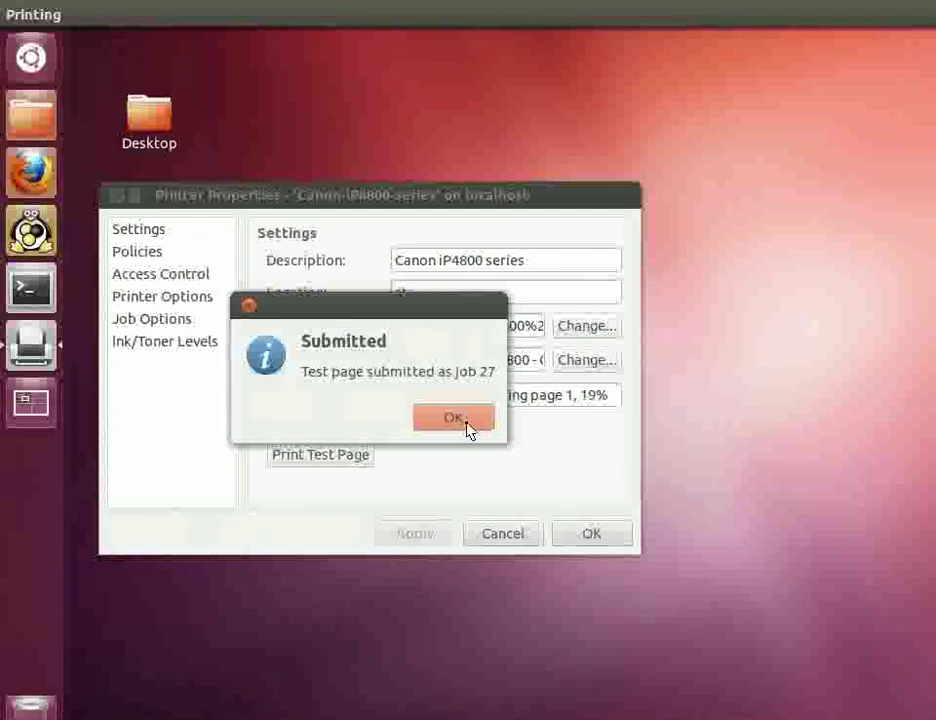
{"action": "left_click", "coordinate": [469, 428]}
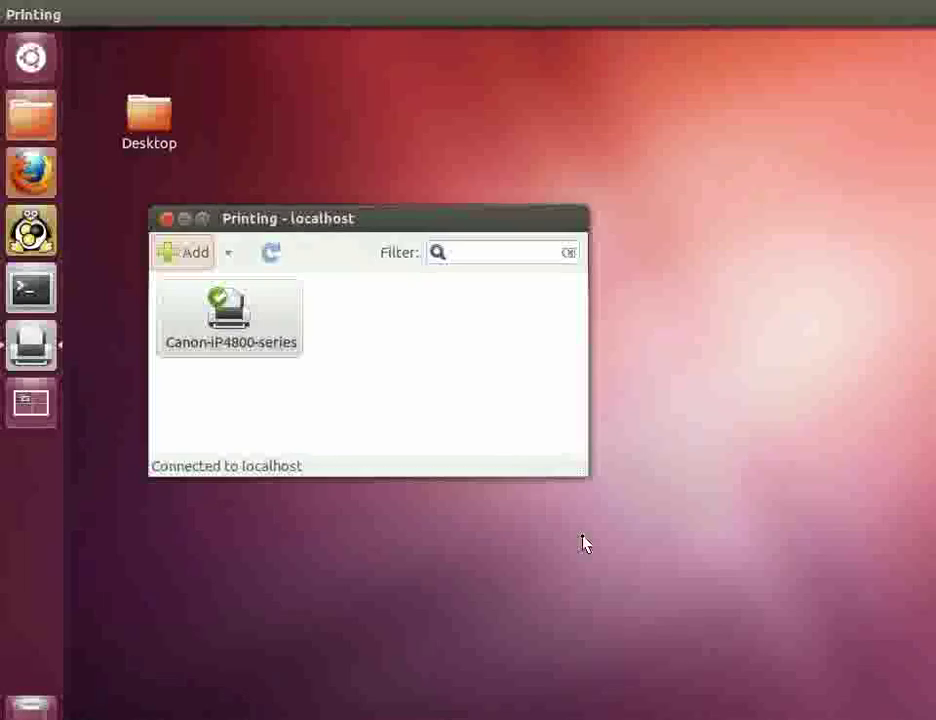
Step: Print the printer-script PDF from Document Viewer with copies set to 2
{"action": "left_click", "coordinate": [167, 218]}
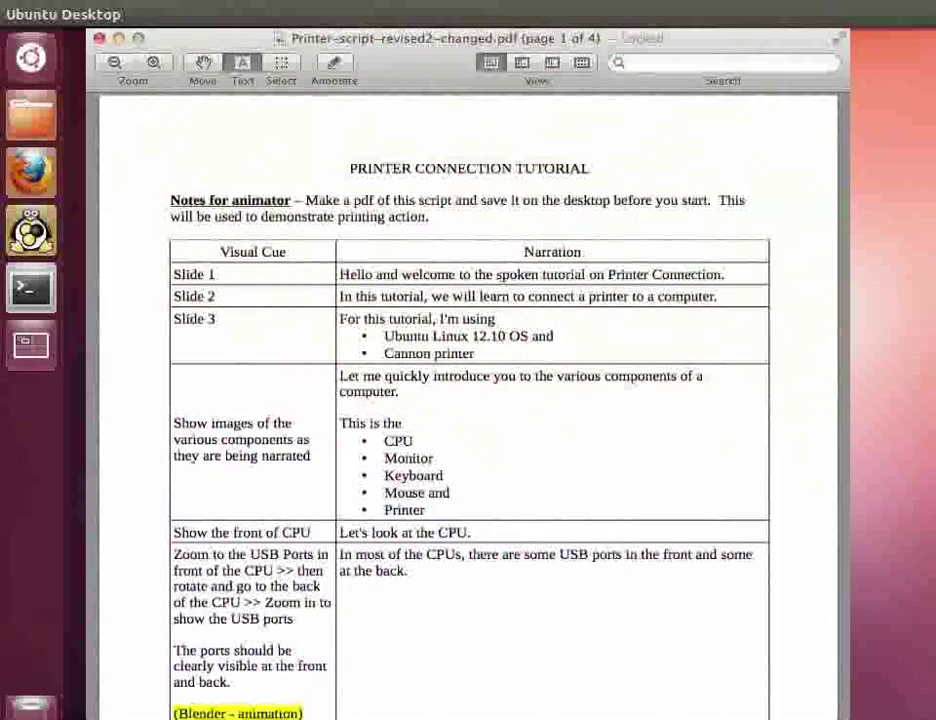
{"action": "key", "text": "ctrl+p"}
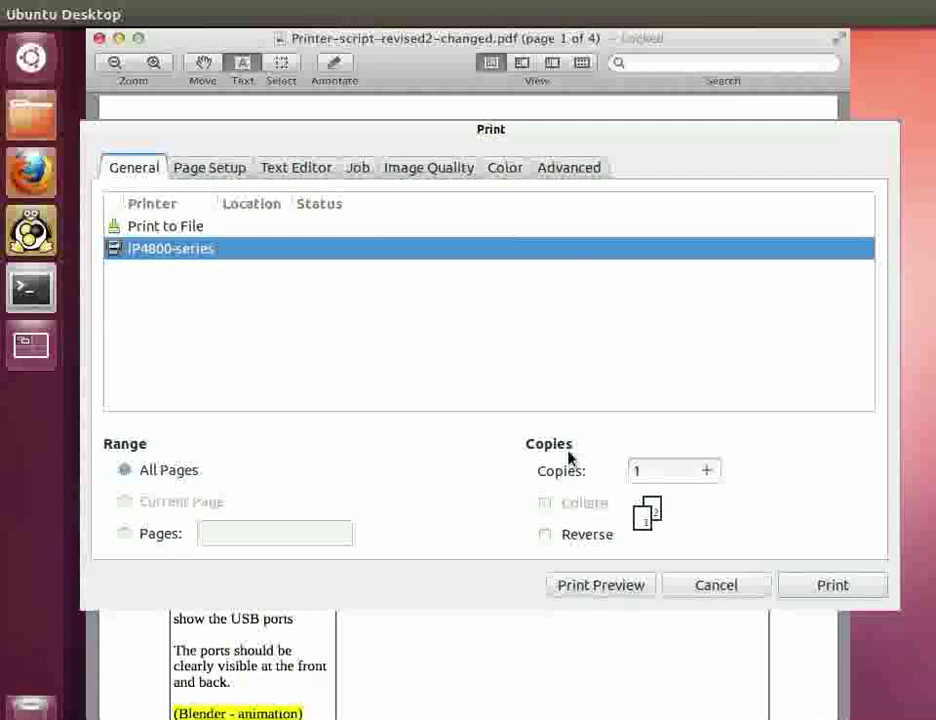
{"action": "left_click", "coordinate": [707, 472]}
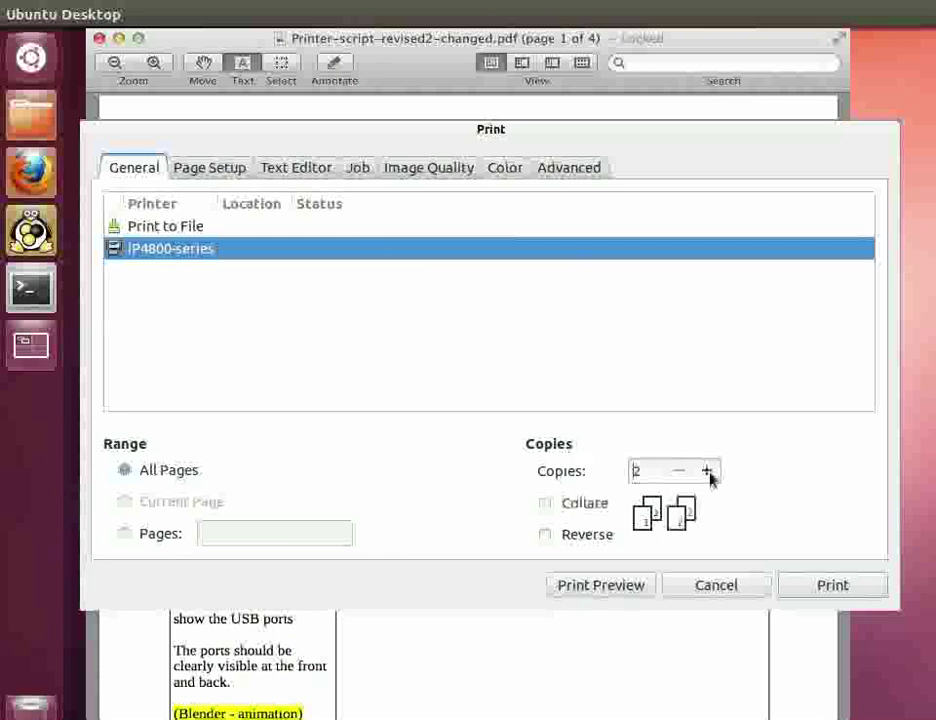